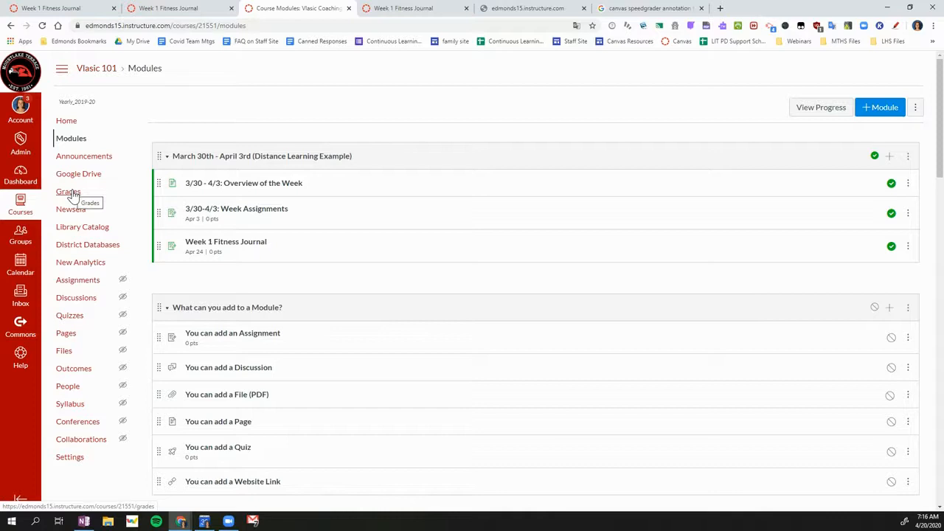
# Open the Week 1 Fitness Journal in SpeedGrader and pin a point comment reading "Please read the directions carefully!" beside the Directions paragraph.
pyautogui.click(233, 244)
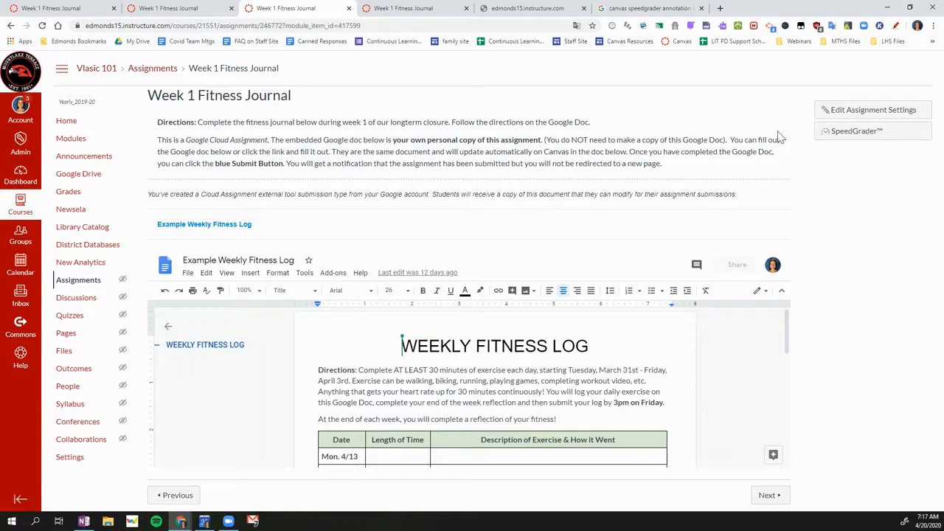
pyautogui.click(856, 131)
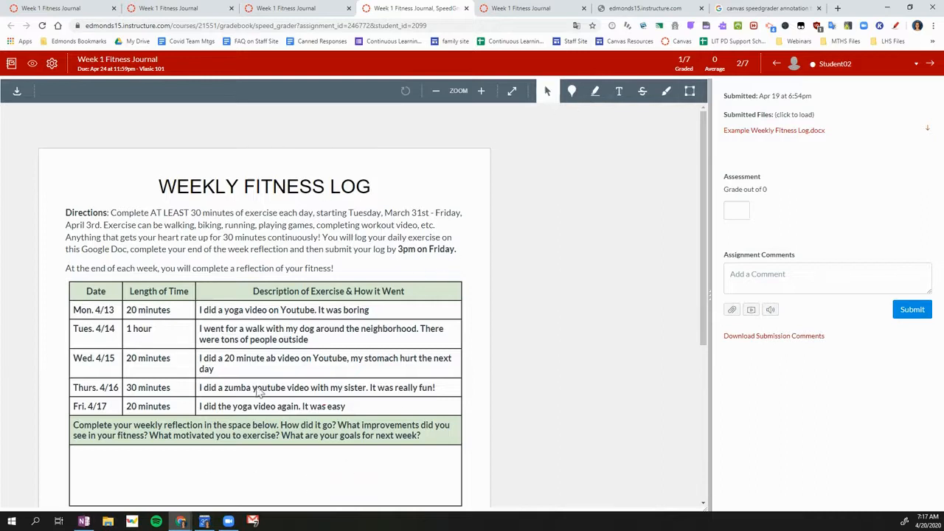
pyautogui.click(572, 93)
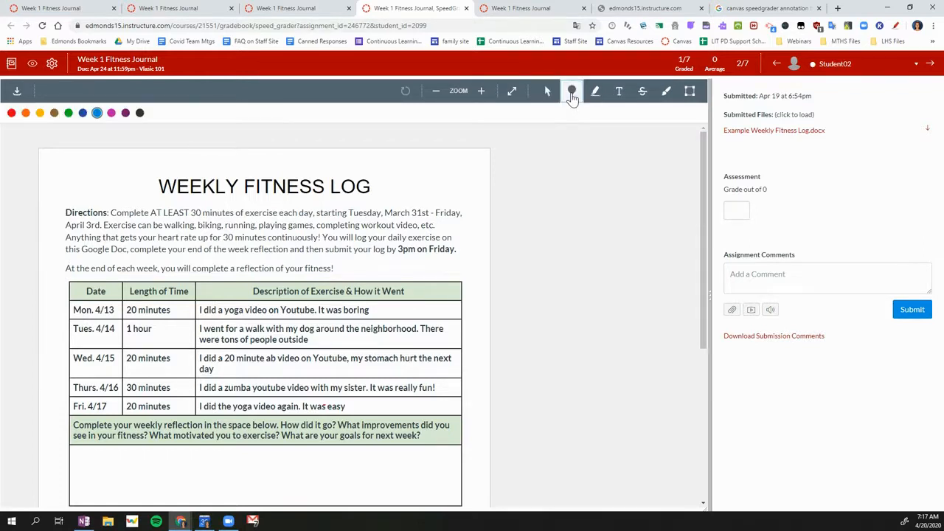
pyautogui.click(80, 206)
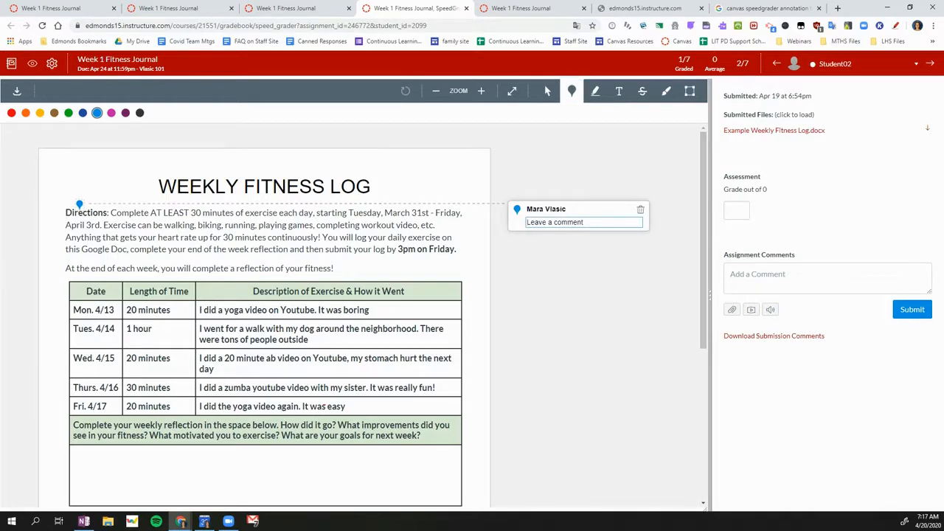
pyautogui.write('Pl')
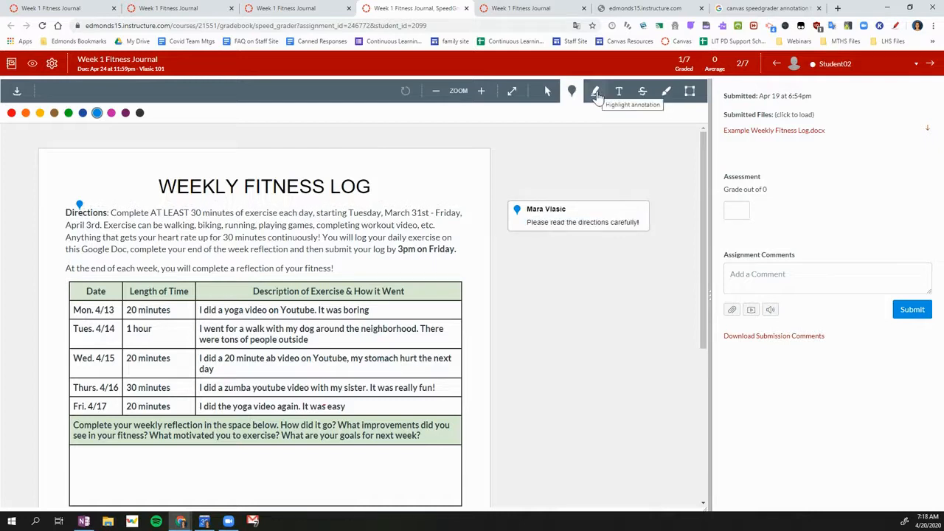
# Highlight "I did a yoga video on Youtube" in yellow in the Mon. 4/13 row and attach the comment "Which video did you do?".
pyautogui.click(596, 93)
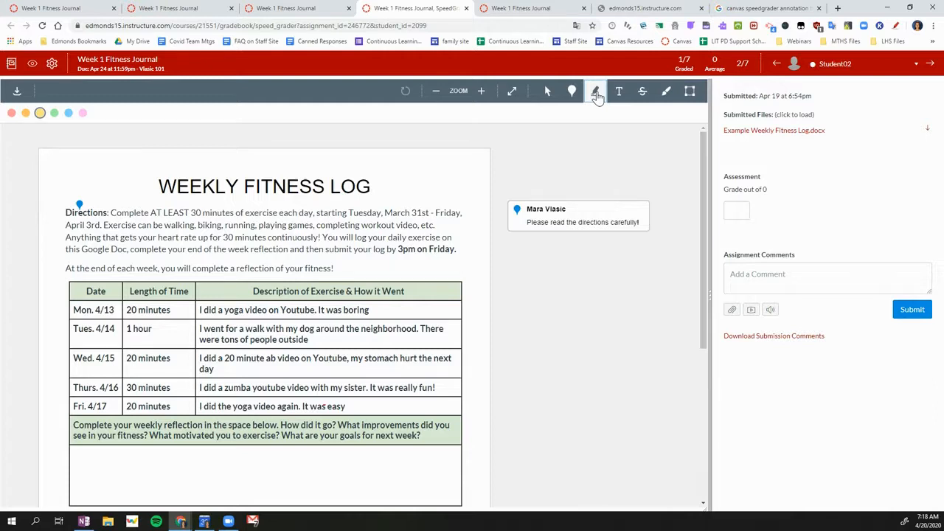
pyautogui.moveTo(199, 310); pyautogui.dragTo(317, 310)
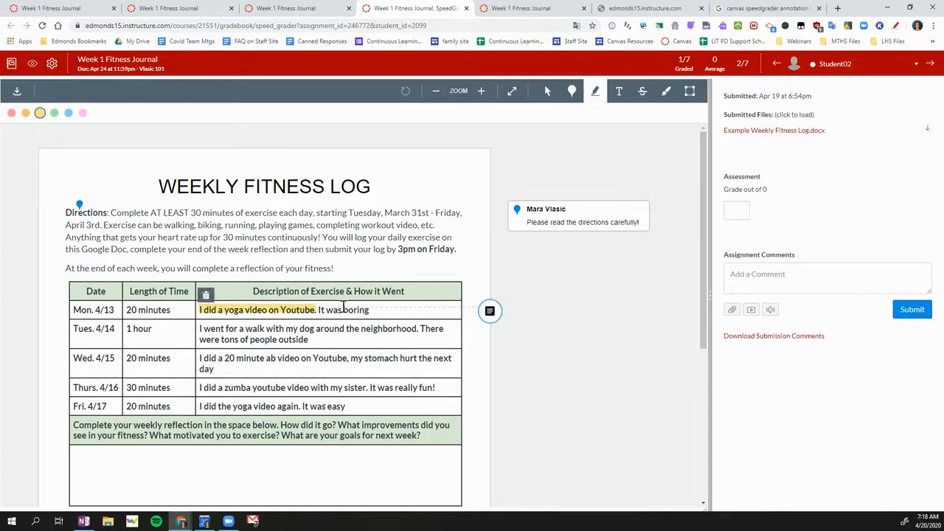
pyautogui.click(490, 311)
pyautogui.write('Which video did you do?')
pyautogui.click(522, 295)
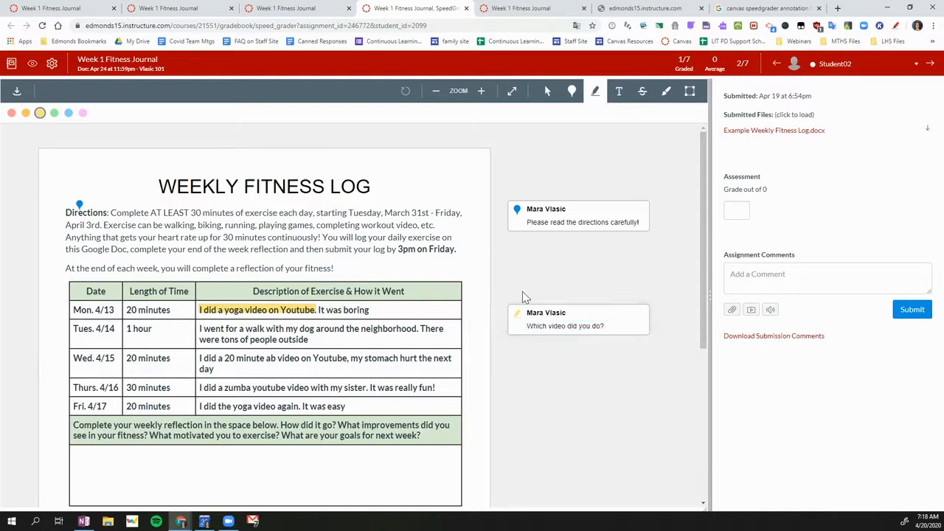
# Add the free text annotation "Missing a reflection!" inside the empty weekly reflection space below the table.
pyautogui.click(620, 99)
pyautogui.click(75, 454)
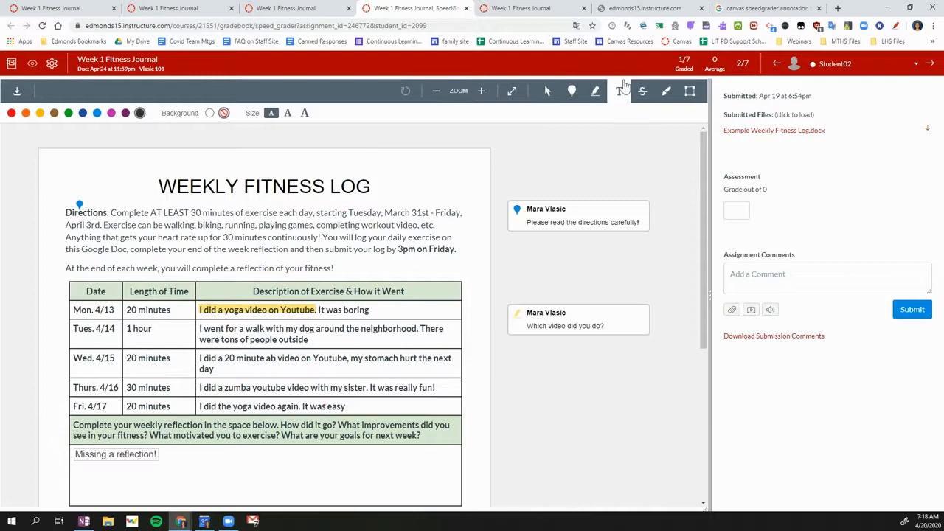
pyautogui.click(620, 96)
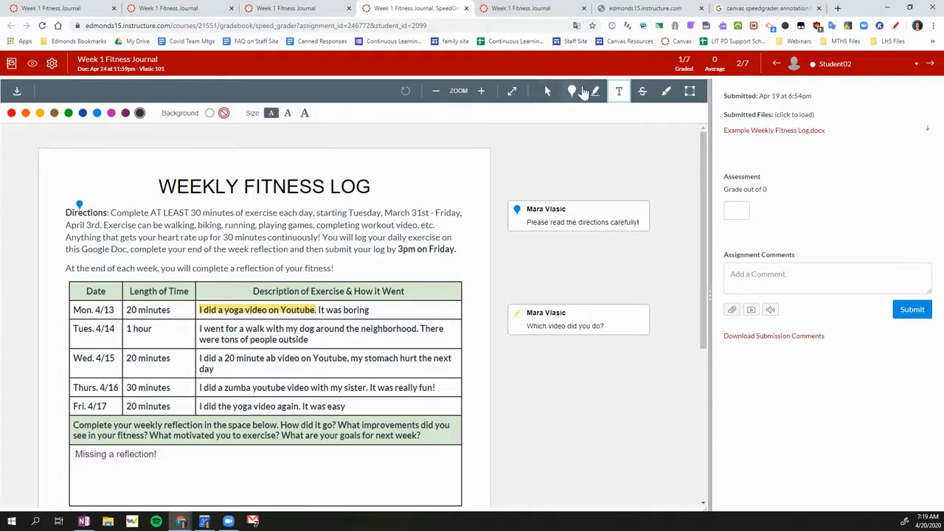
# Strike out the word "boring" in the Mon. 4/13 row and attach the comment "Please use a more descriptive word. Why was it boring?".
pyautogui.click(644, 93)
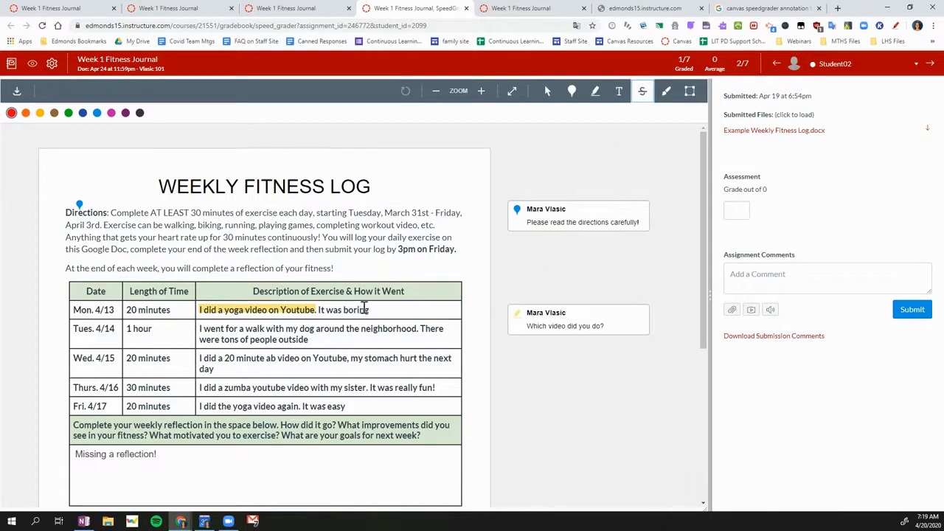
pyautogui.moveTo(363, 310); pyautogui.dragTo(344, 311)
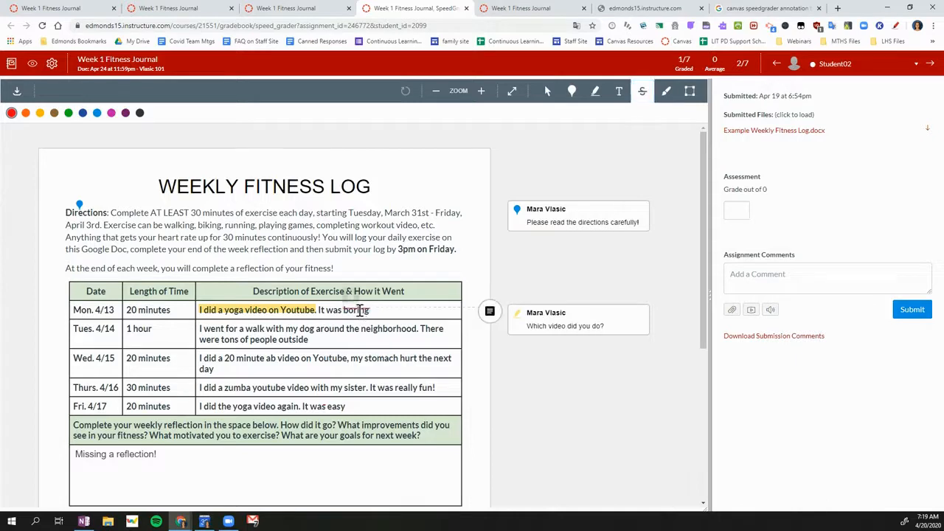
pyautogui.click(489, 313)
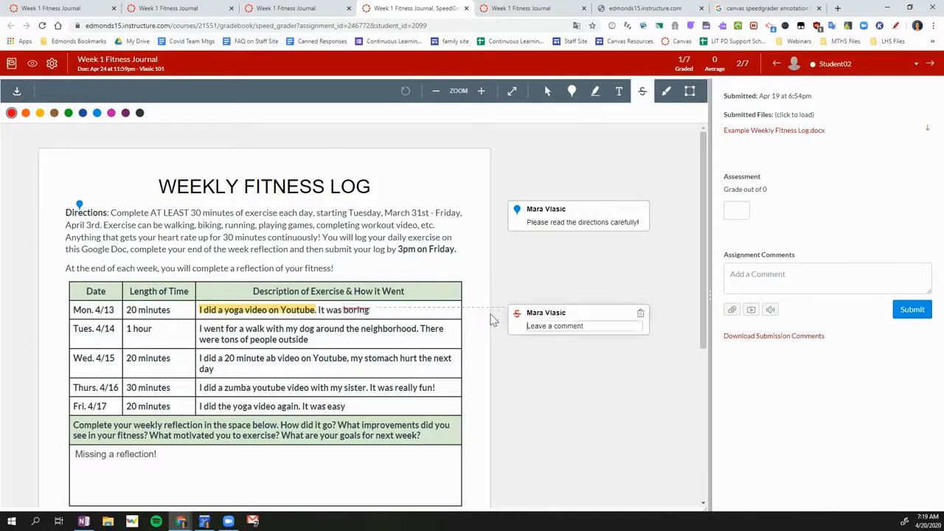
pyautogui.click(536, 327)
pyautogui.write('Please use a more descriptive word. Why was it boring?')
# Circle the "20" in the Fri. 4/17 row freehand in pink and attach the comment "30 minutes each day!".
pyautogui.click(666, 91)
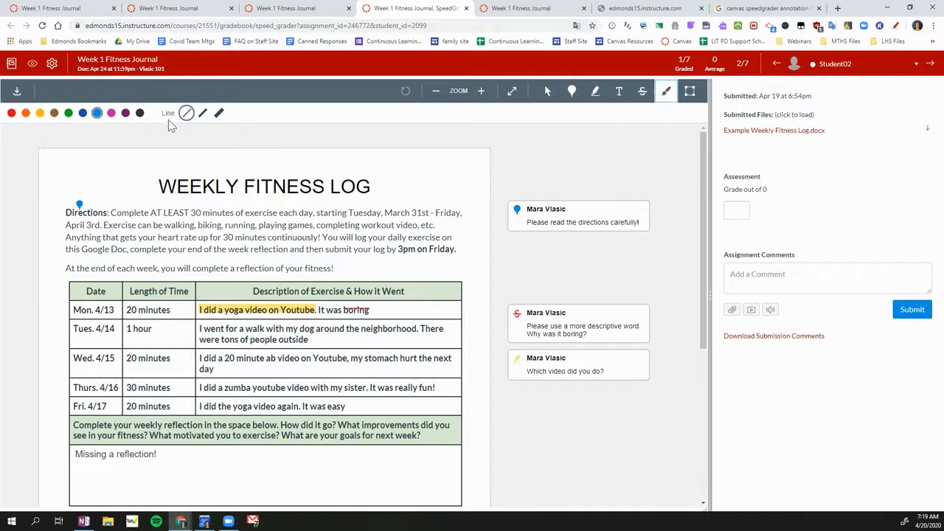
pyautogui.click(110, 113)
pyautogui.moveTo(122, 400)
pyautogui.mouseDown()
pyautogui.moveTo(152, 422)
pyautogui.moveTo(146, 395)
pyautogui.moveTo(129, 396)
pyautogui.mouseUp()
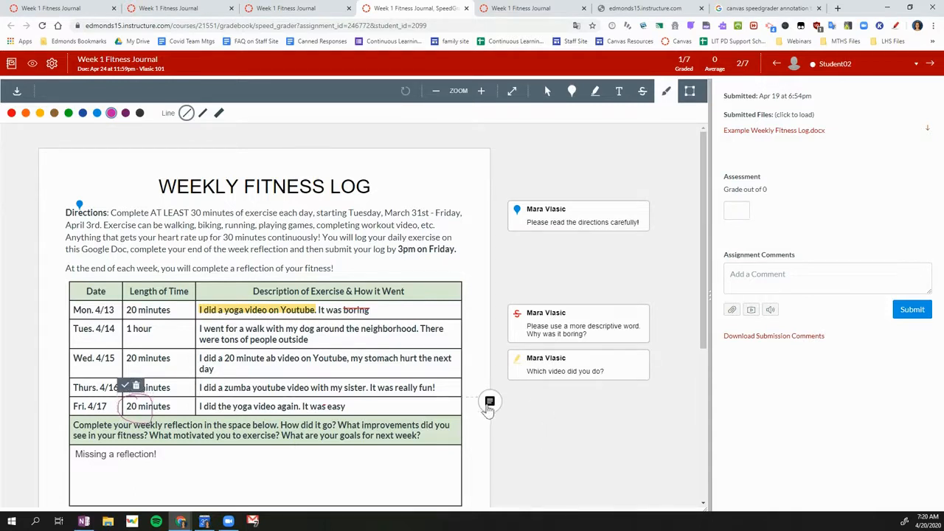
pyautogui.click(490, 403)
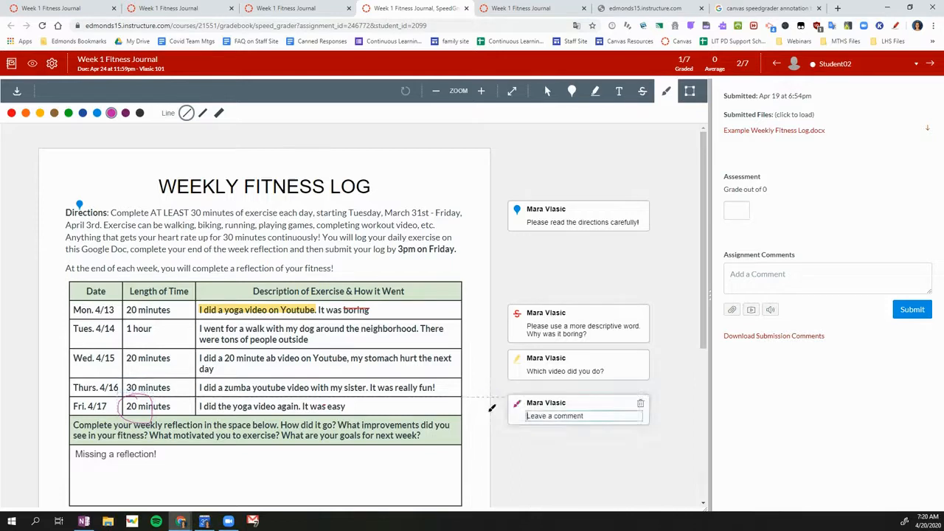
pyautogui.write('30 minutes each day!')
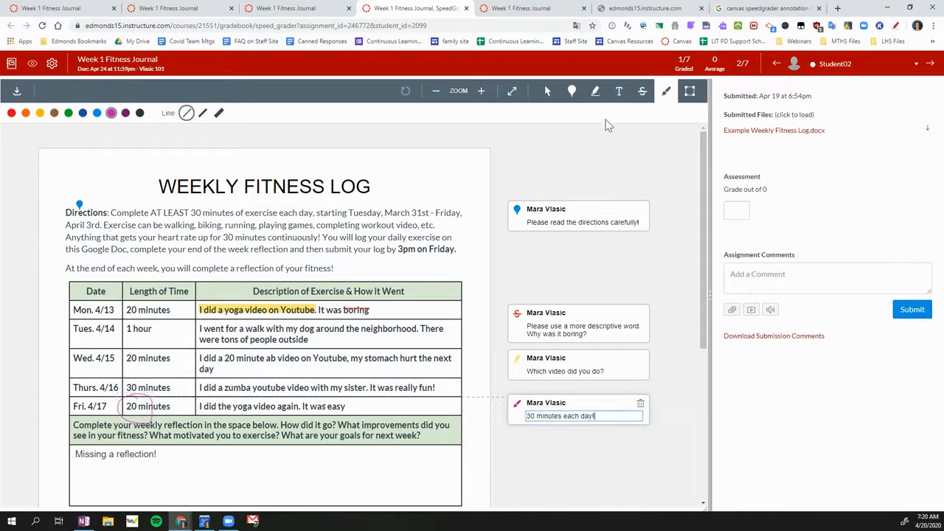
pyautogui.click(590, 158)
# Draw a blue box around the sentence "At the end of each week, you will complete a reflection of your fitness!" without a comment.
pyautogui.click(690, 93)
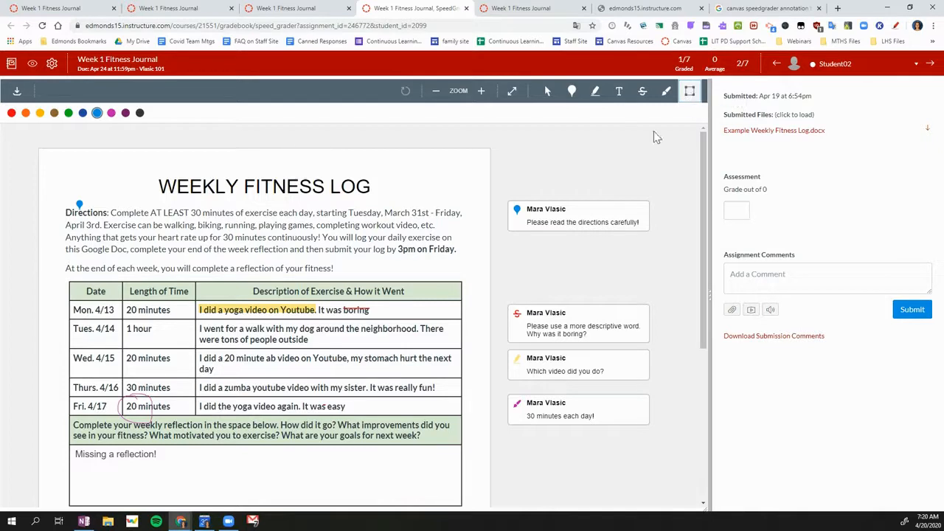
pyautogui.moveTo(63, 260); pyautogui.dragTo(343, 275)
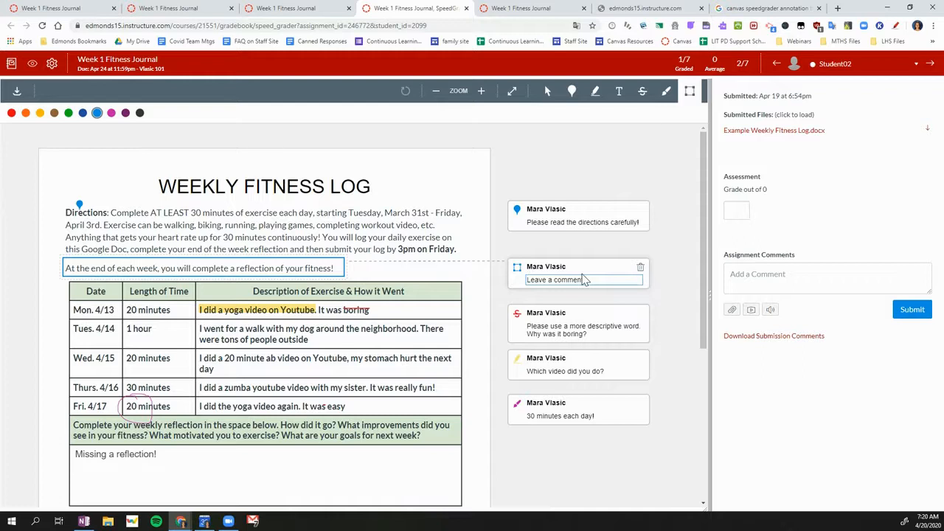
pyautogui.click(651, 172)
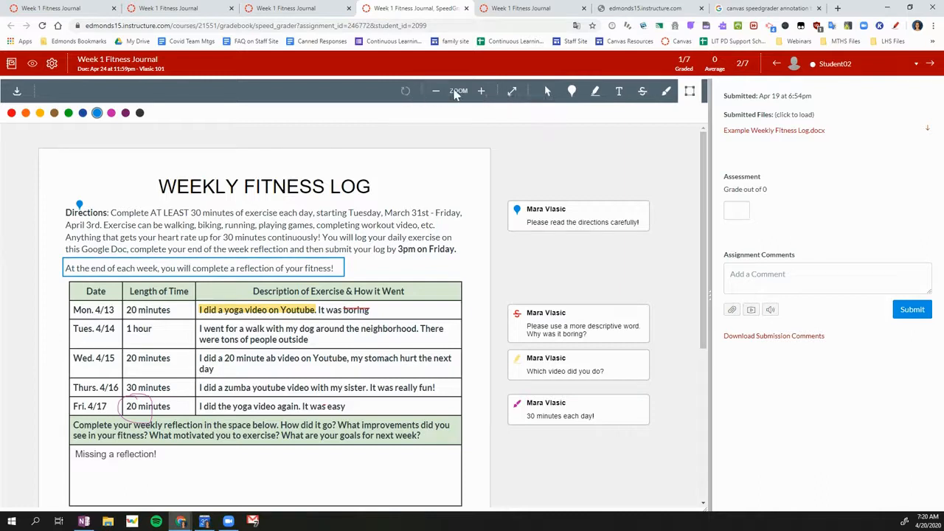
# Enter the assignment comment "Great variety of exercises!" and dictate "I can record my comment directly into canvas by speaking into my microphone".
pyautogui.click(799, 279)
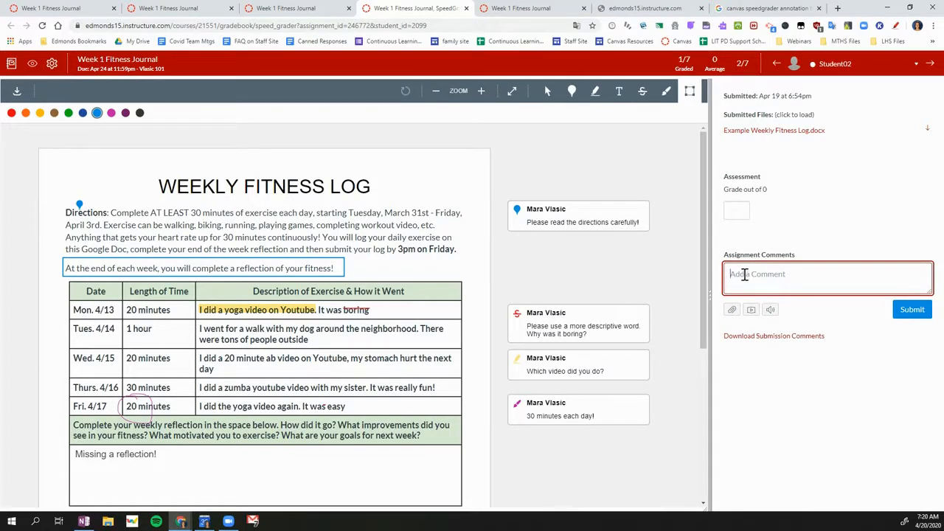
pyautogui.write('Great variety of exercises!')
pyautogui.click(770, 311)
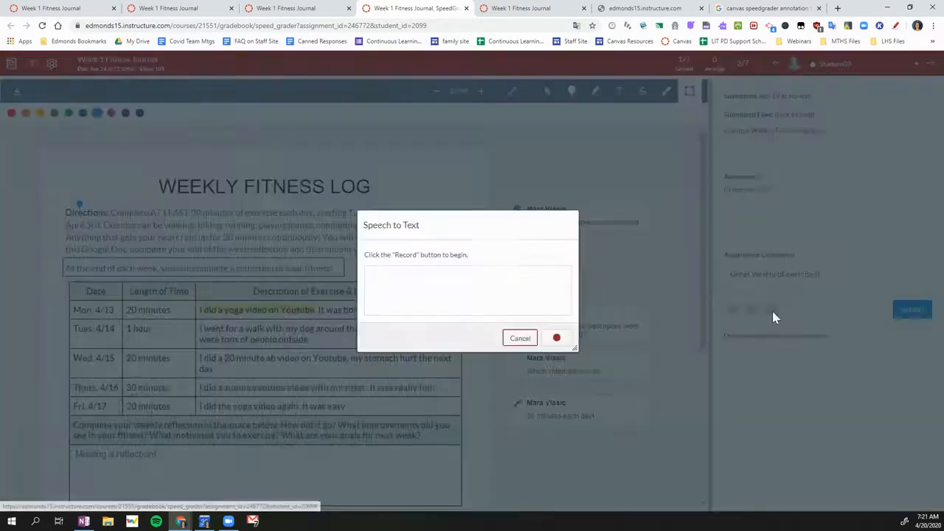
pyautogui.click(561, 339)
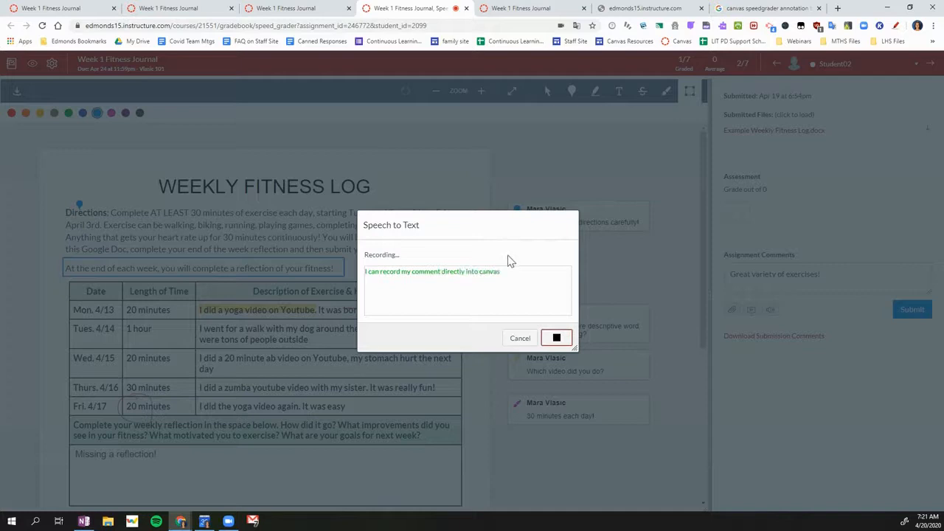
pyautogui.click(556, 338)
pyautogui.scroll(-1, 869, 271)
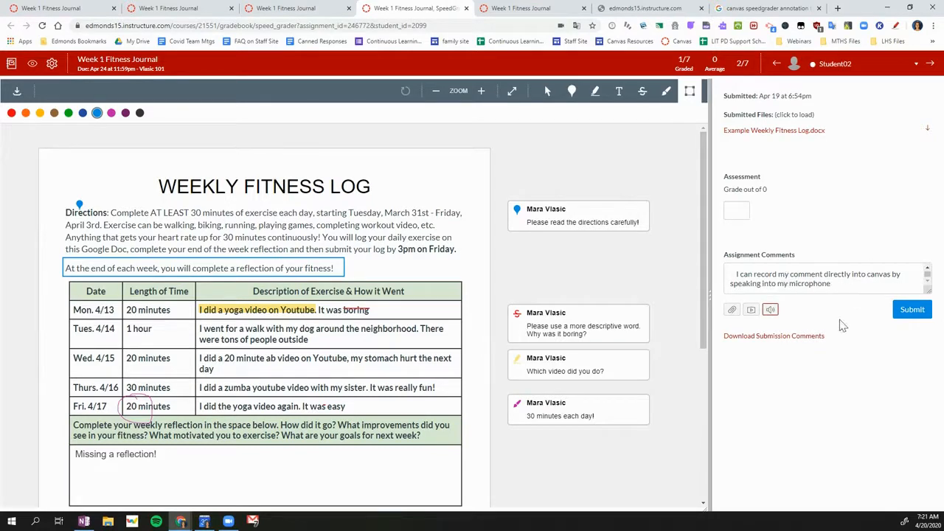
# Record an audio-only media comment with the webcam turned off, save it and submit it with the assignment comment.
pyautogui.click(752, 313)
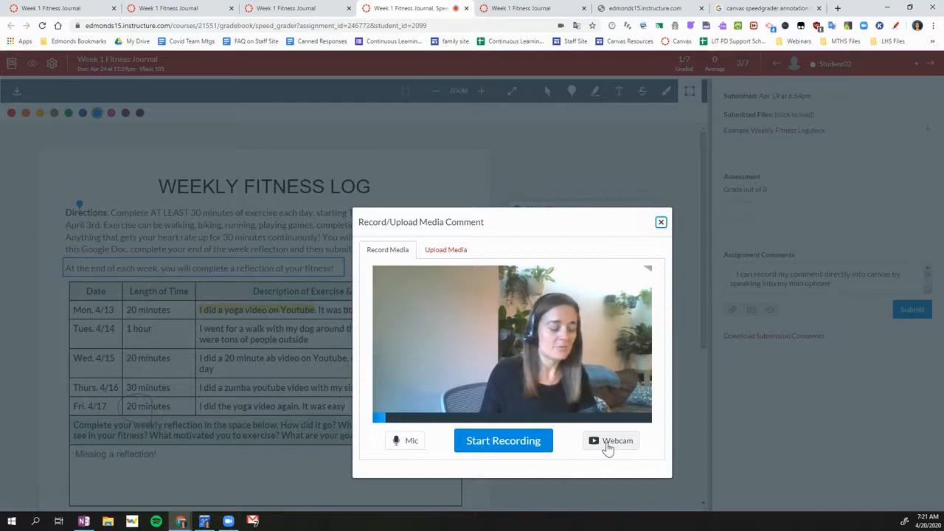
pyautogui.click(610, 442)
pyautogui.click(587, 483)
pyautogui.click(513, 363)
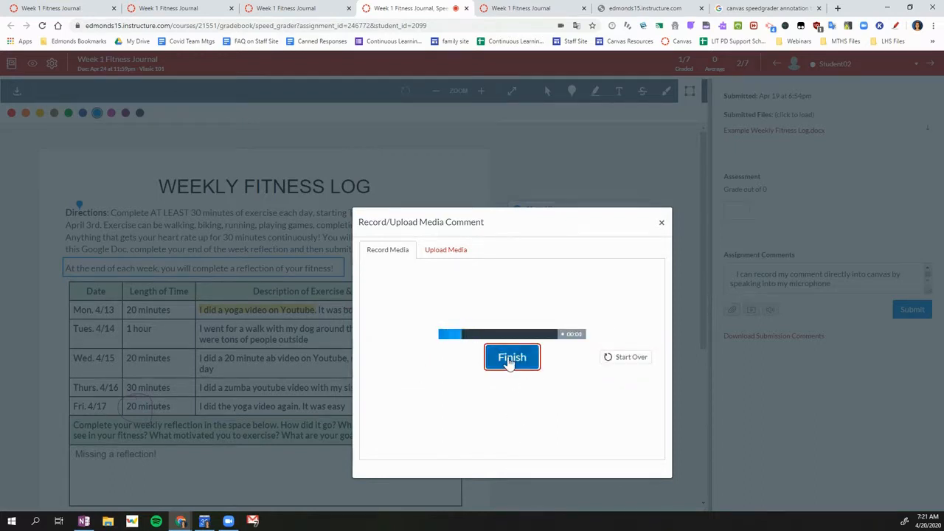
pyautogui.click(509, 361)
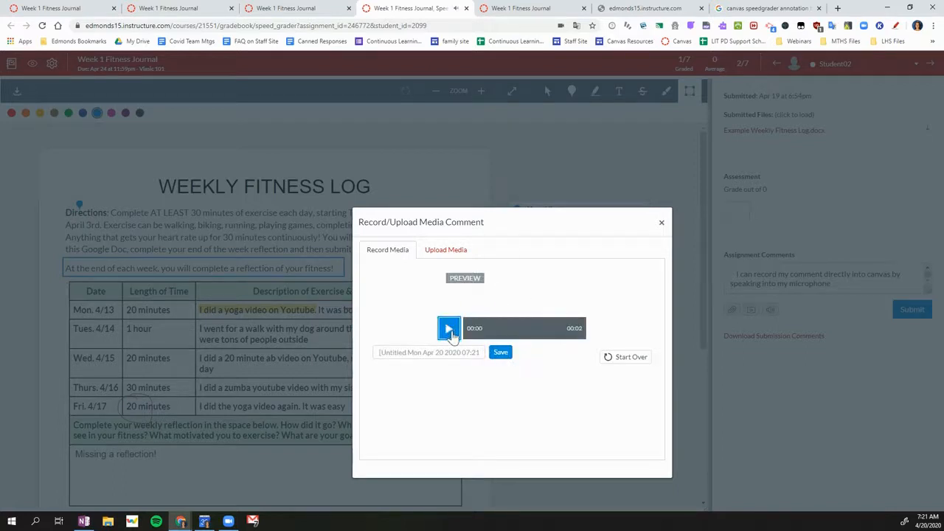
pyautogui.click(501, 354)
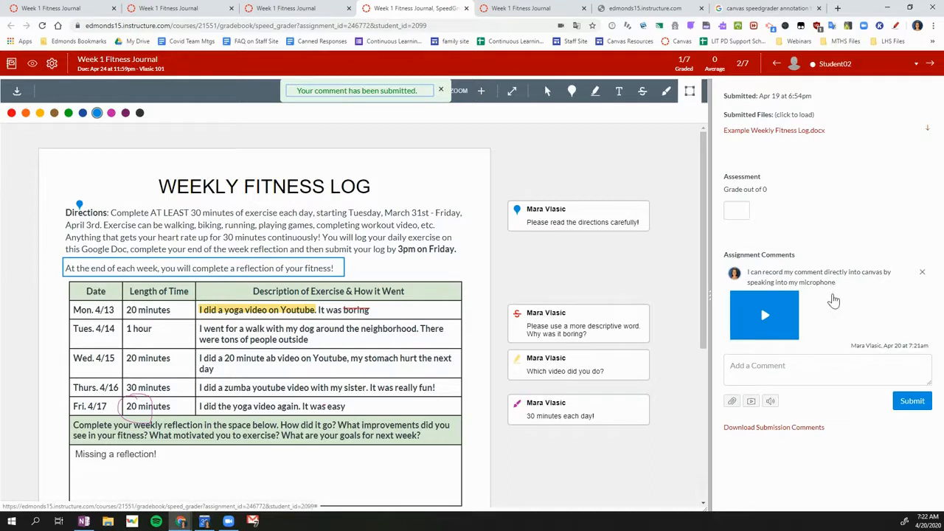
# Leave SpeedGrader and open the course gradebook at the Week 1 Fitness Journal column.
pyautogui.click(11, 64)
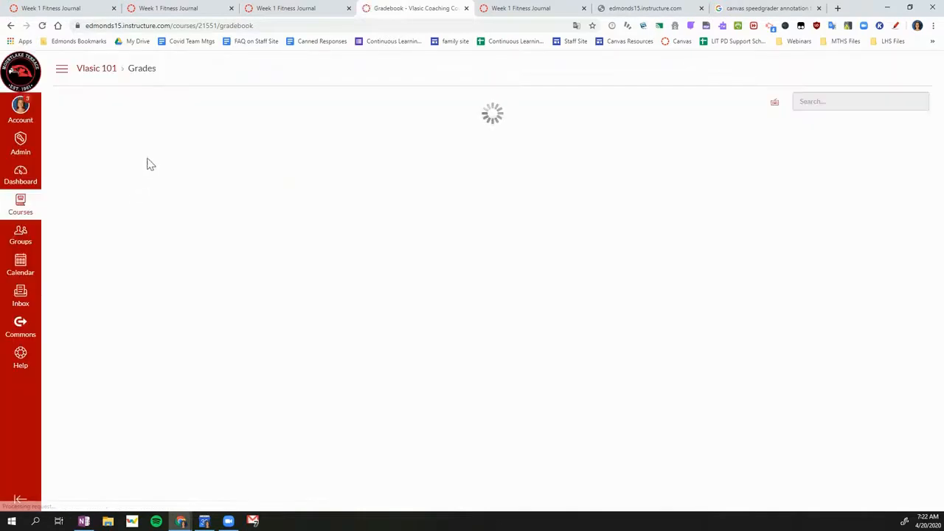
pyautogui.click(102, 72)
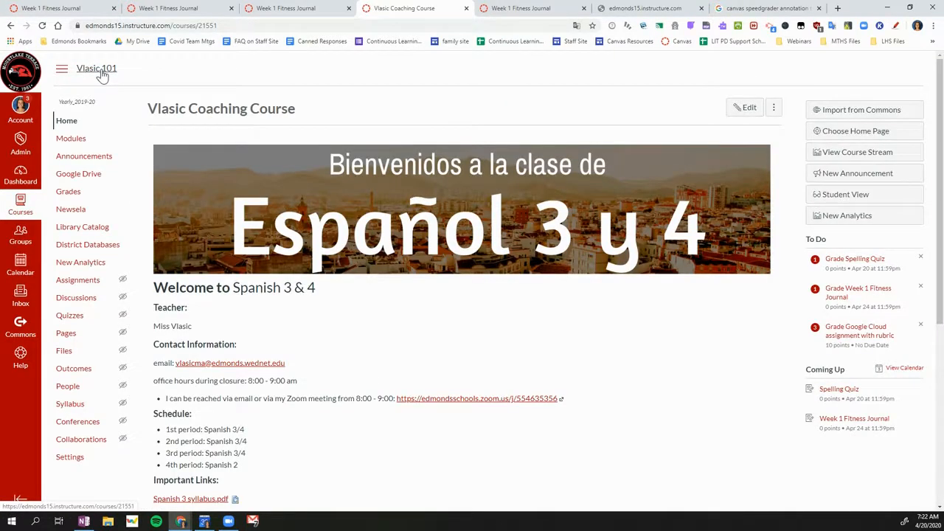
pyautogui.click(68, 191)
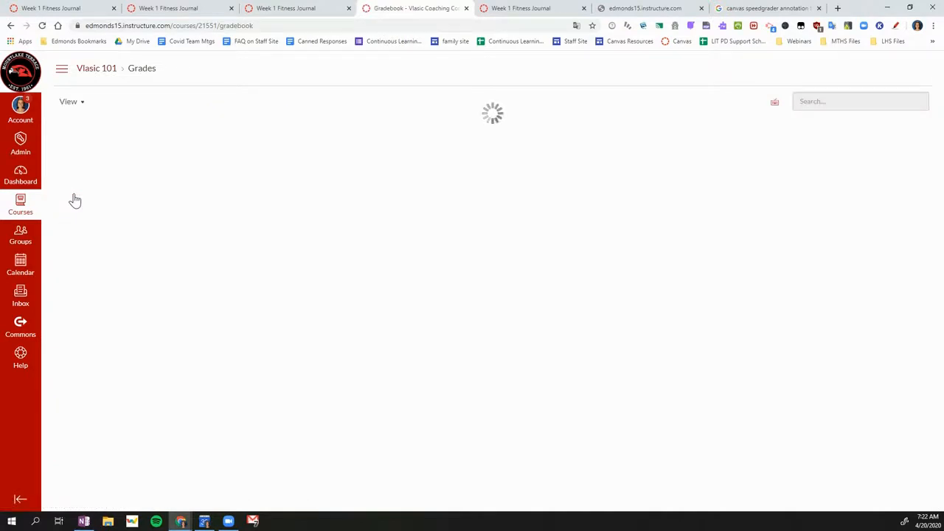
pyautogui.moveTo(257, 507); pyautogui.dragTo(535, 507)
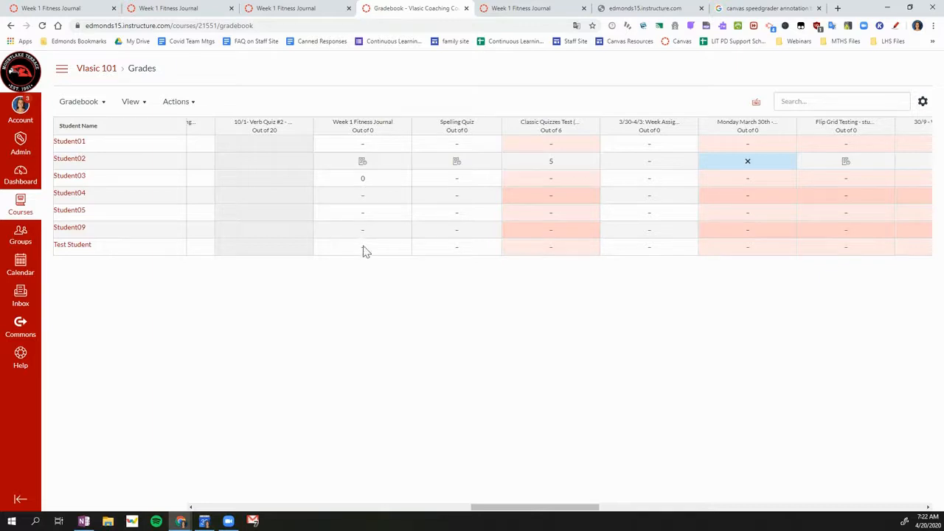
# Open the grade details for Student02's Week 1 Fitness Journal and launch SpeedGrader from there.
pyautogui.click(376, 165)
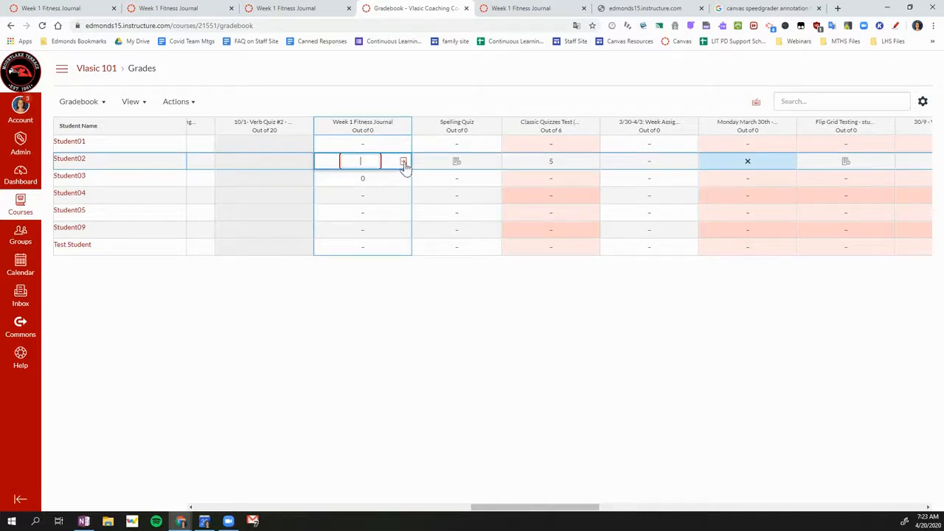
pyautogui.click(404, 162)
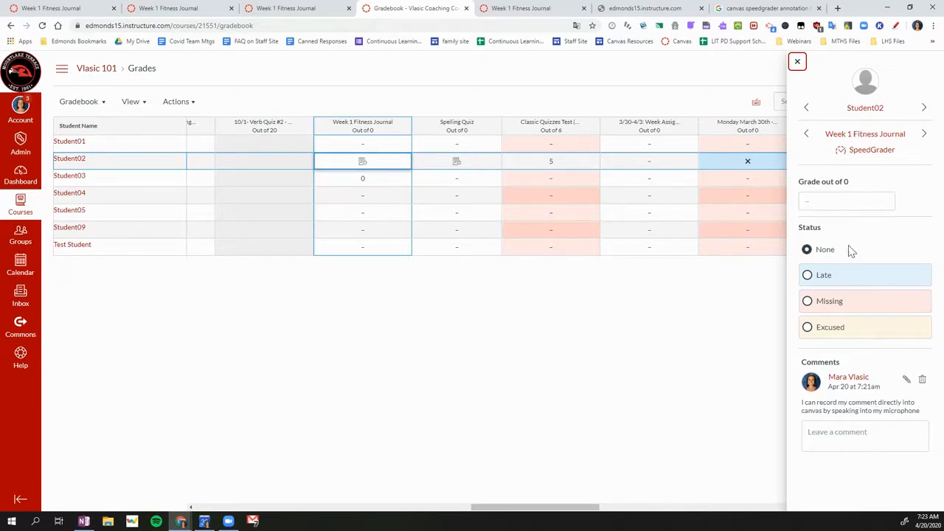
pyautogui.click(871, 152)
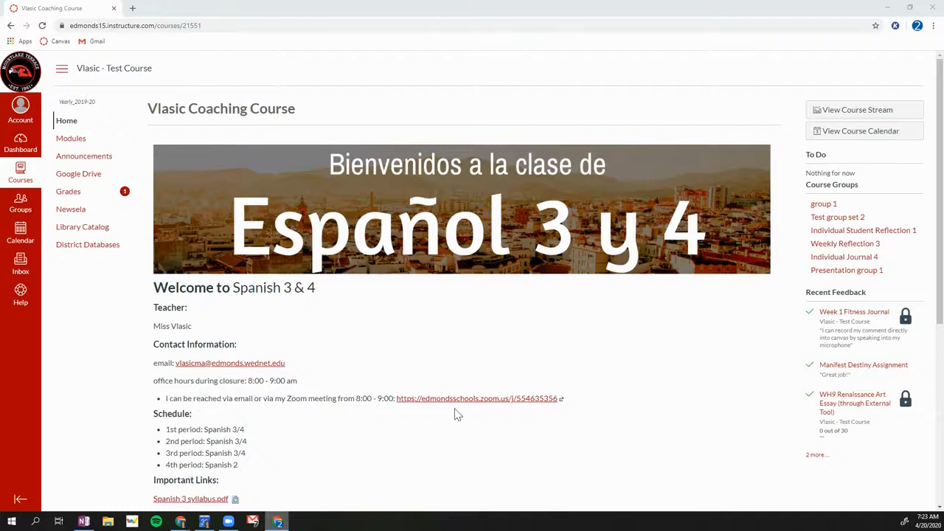
# Open the student's course grades and show the teacher's comments on the Week 1 Fitness Journal.
pyautogui.click(427, 292)
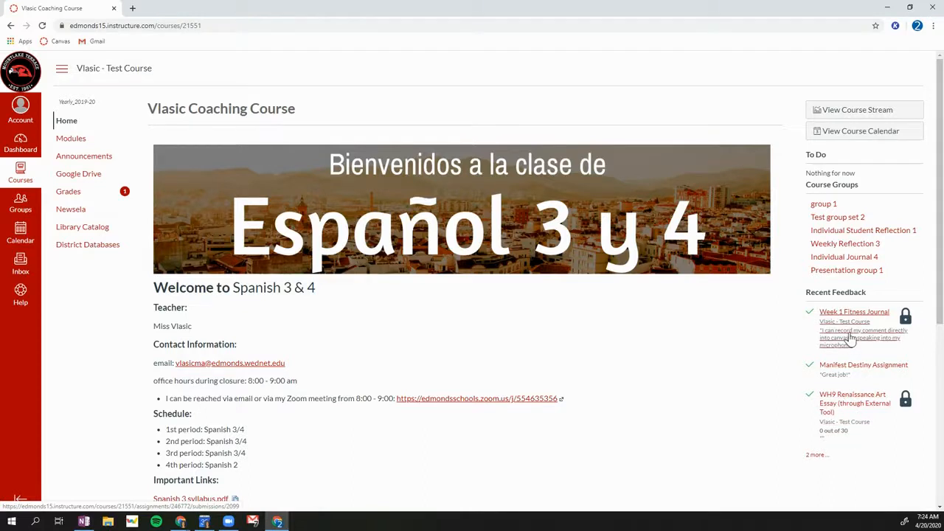
pyautogui.click(80, 193)
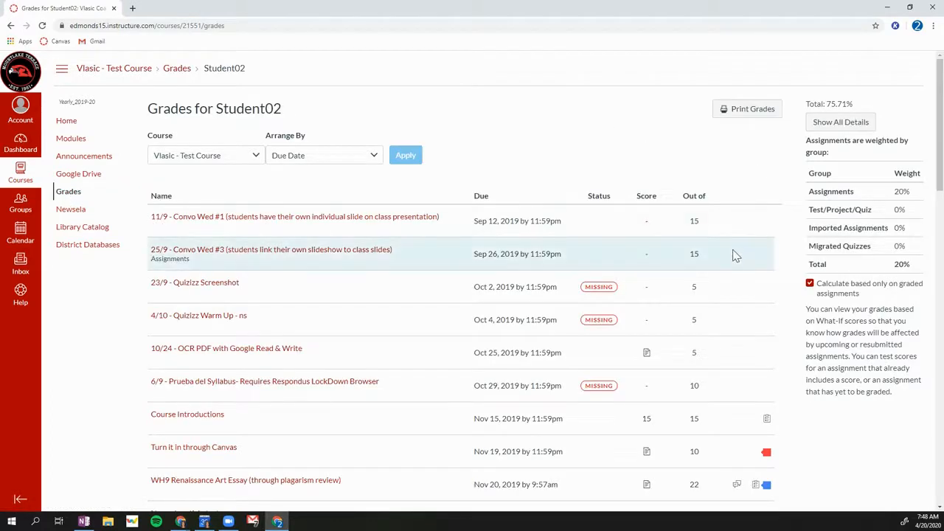
pyautogui.scroll(-3, 733, 258)
pyautogui.scroll(-6, 733, 268)
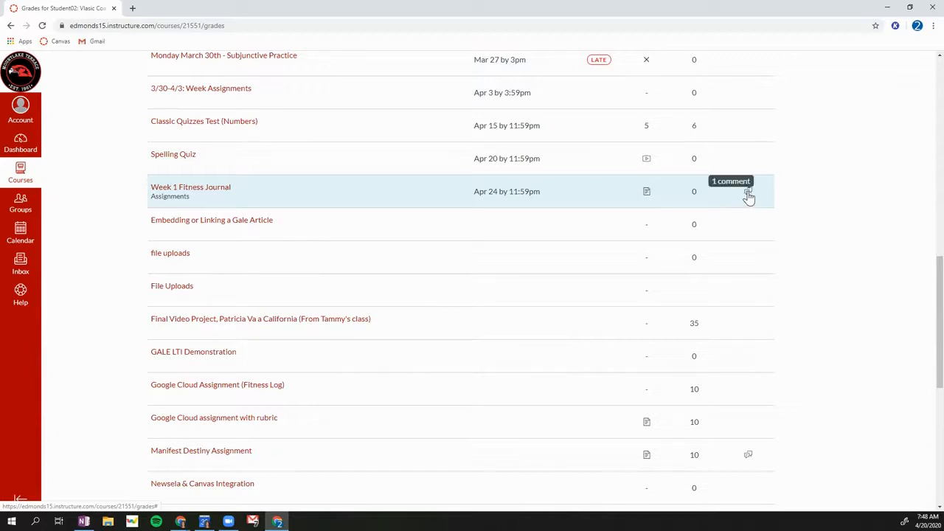
pyautogui.click(749, 194)
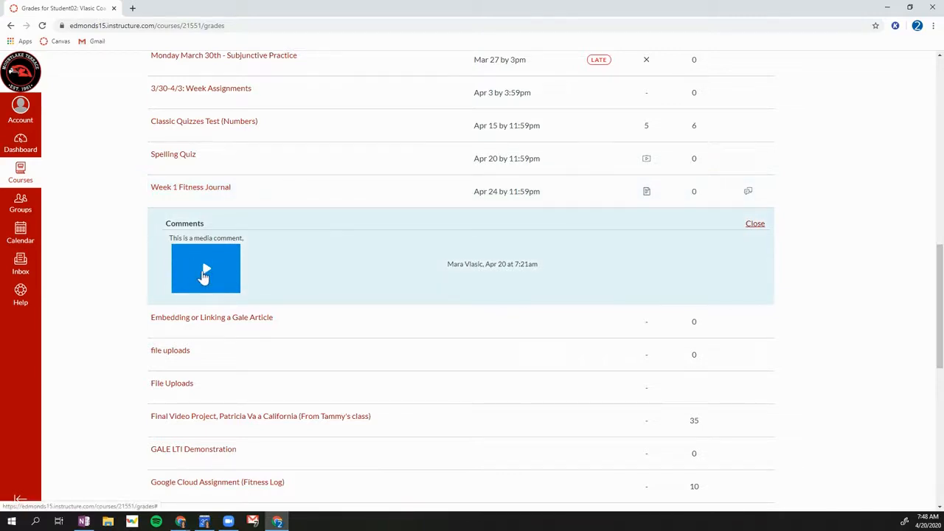
# View the annotated feedback on Example Weekly Fitness Log.docx in the Week 1 Fitness Journal submission details, and return to the course home page.
pyautogui.click(196, 189)
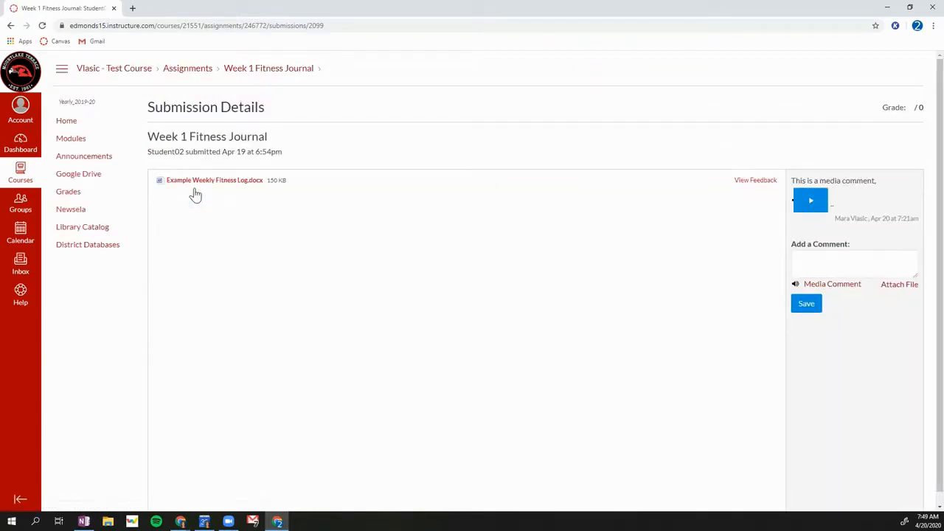
pyautogui.click(769, 187)
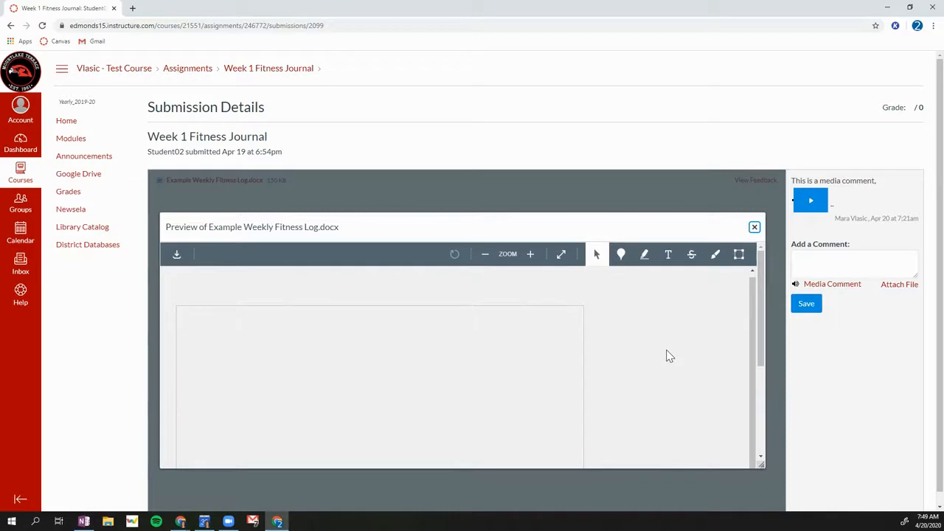
pyautogui.scroll(-2, 723, 352)
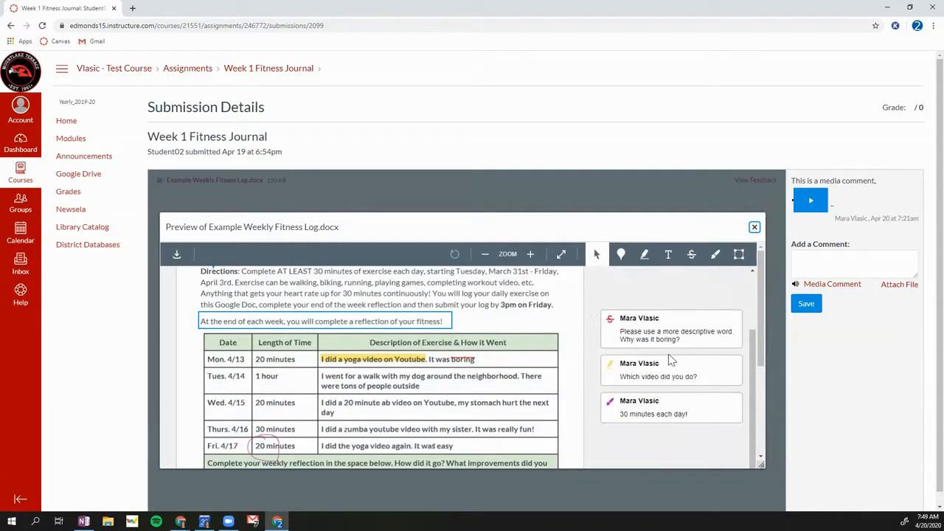
pyautogui.moveTo(761, 348); pyautogui.dragTo(758, 268)
pyautogui.click(67, 122)
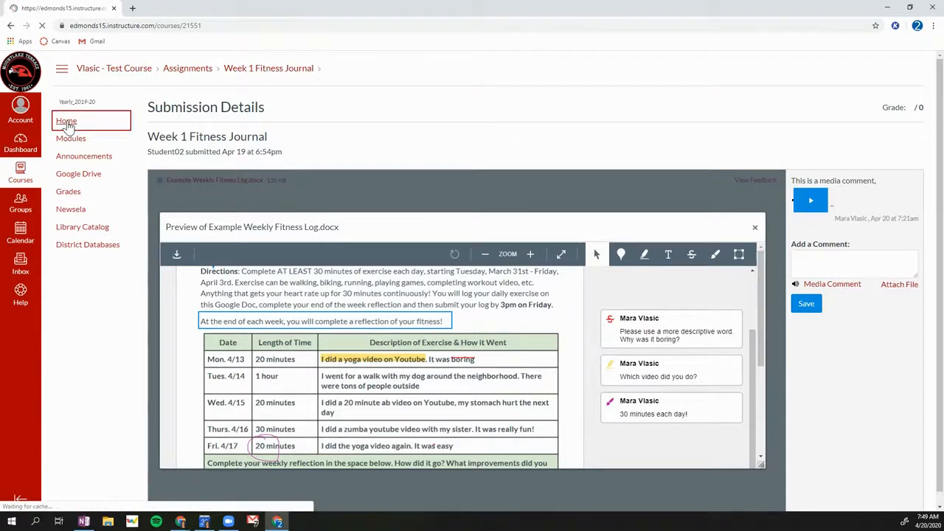